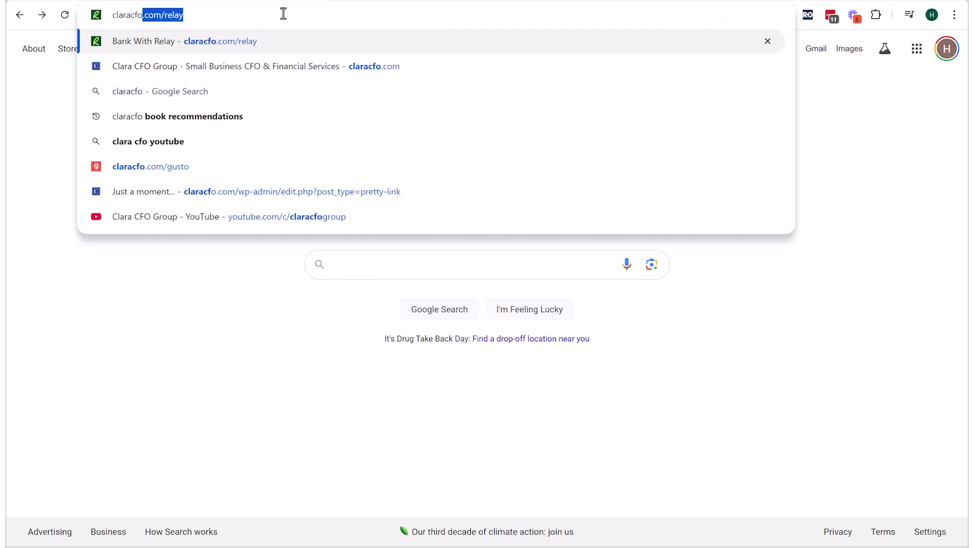
pyautogui.press('Right')
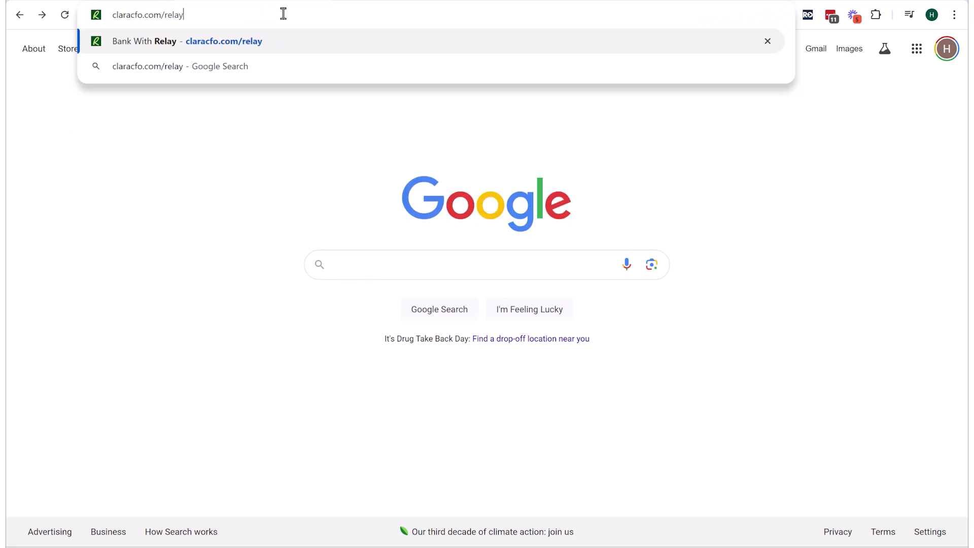
pyautogui.press('Return')
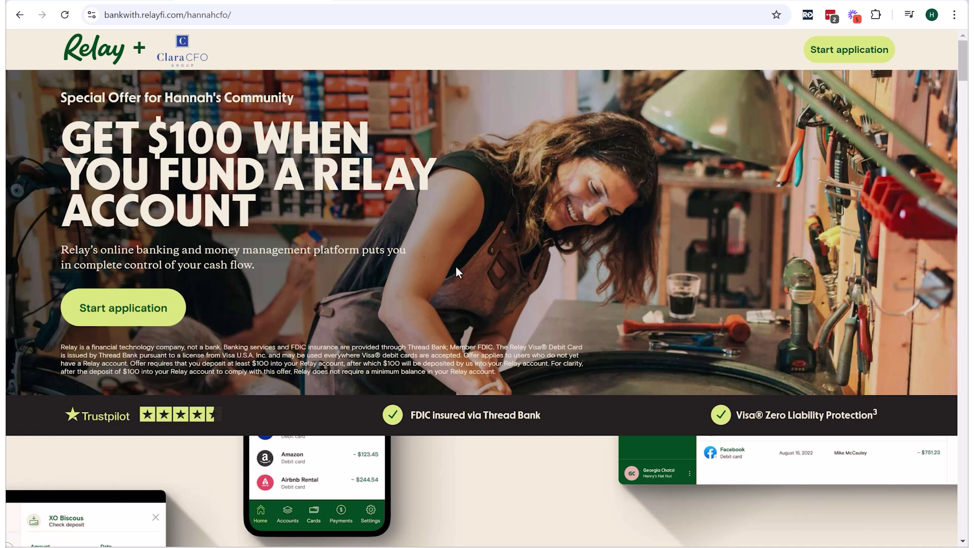
pyautogui.scroll(-8, 477, 290)
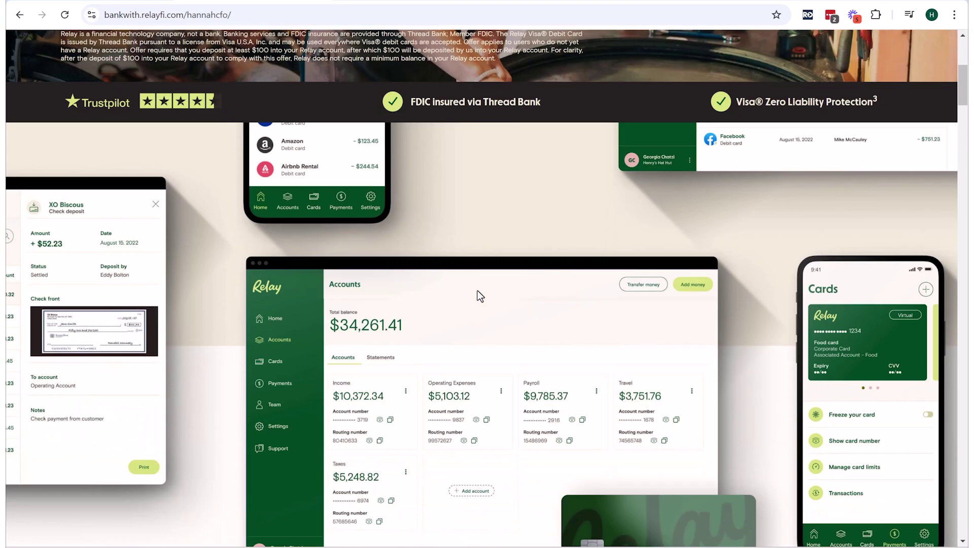
pyautogui.scroll(-8, 478, 293)
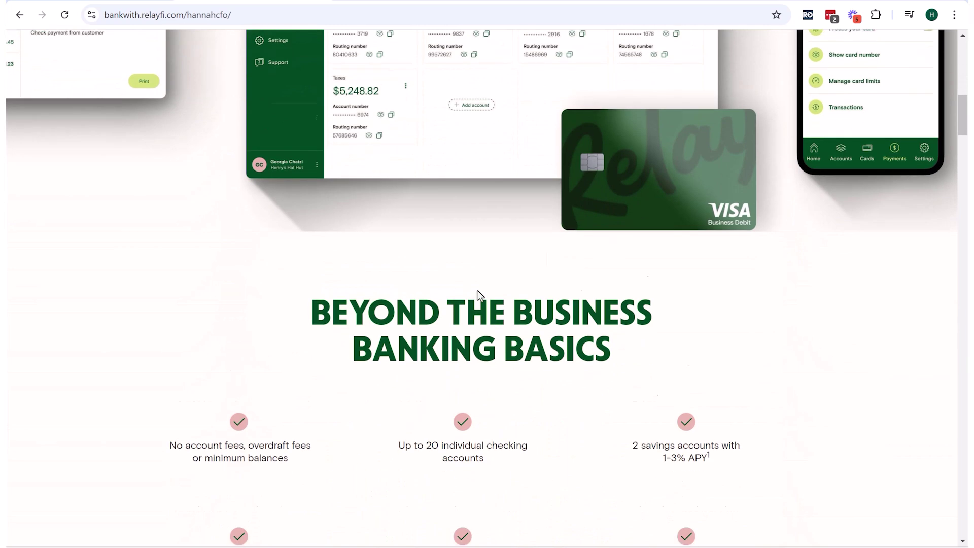
pyautogui.scroll(-3, 603, 365)
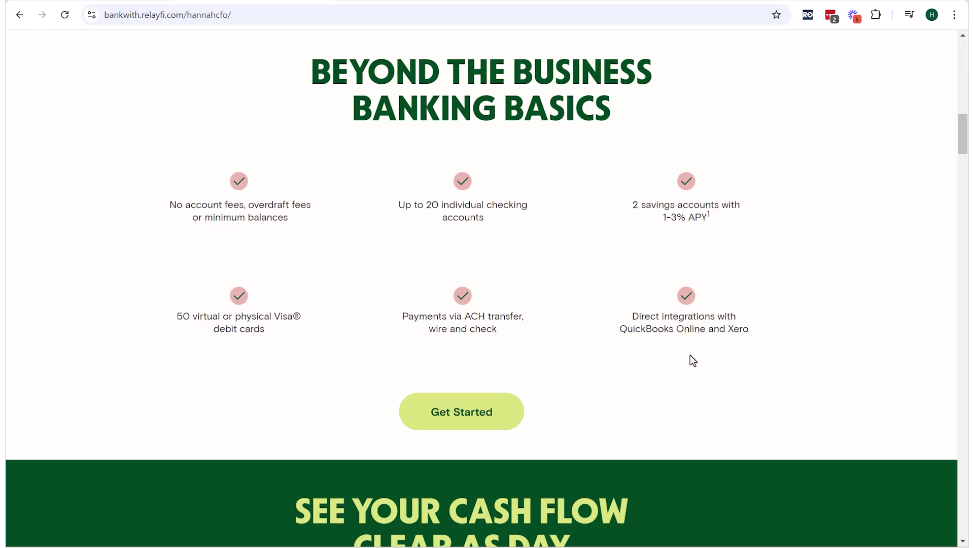
pyautogui.scroll(10, 690, 355)
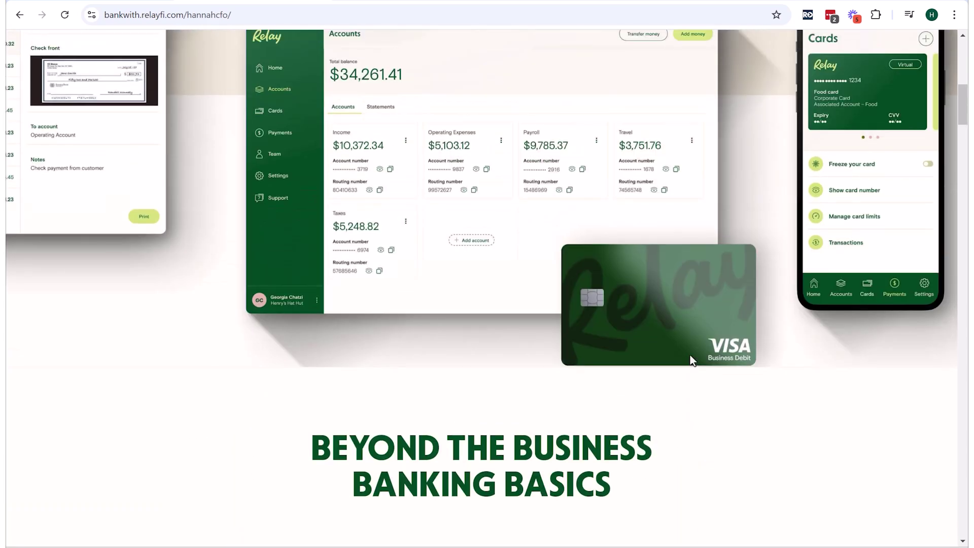
pyautogui.scroll(6, 690, 355)
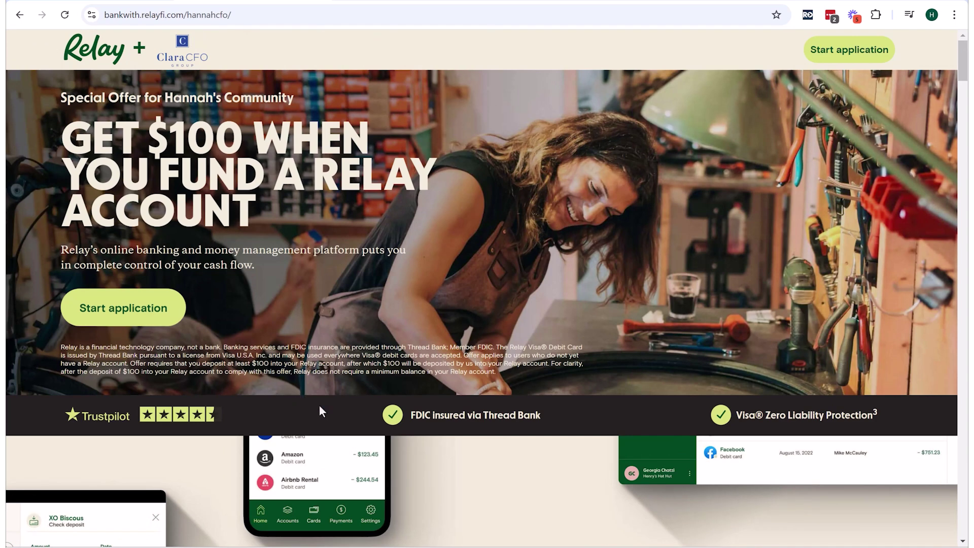
# - Start the Relay account application and scroll through the Create your account form
pyautogui.click(108, 320)
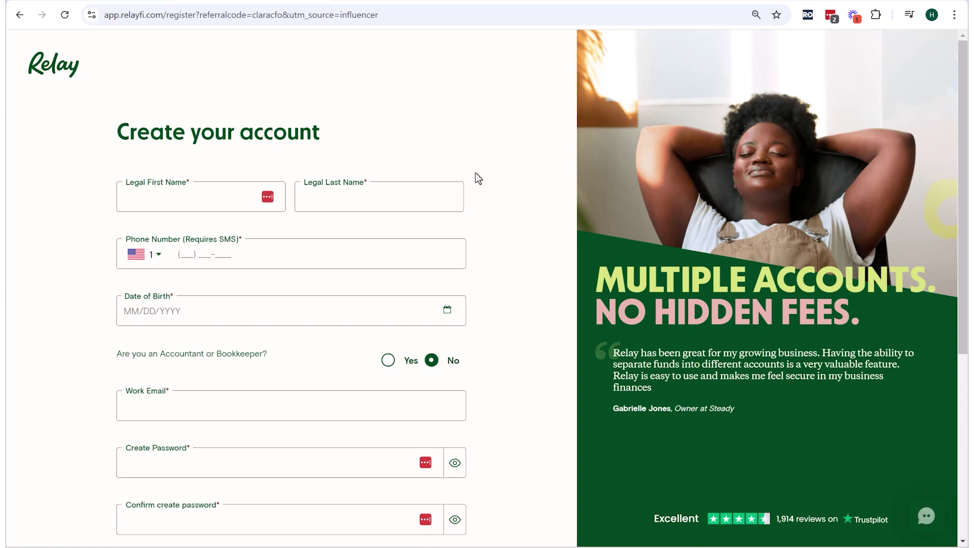
pyautogui.scroll(-1, 478, 179)
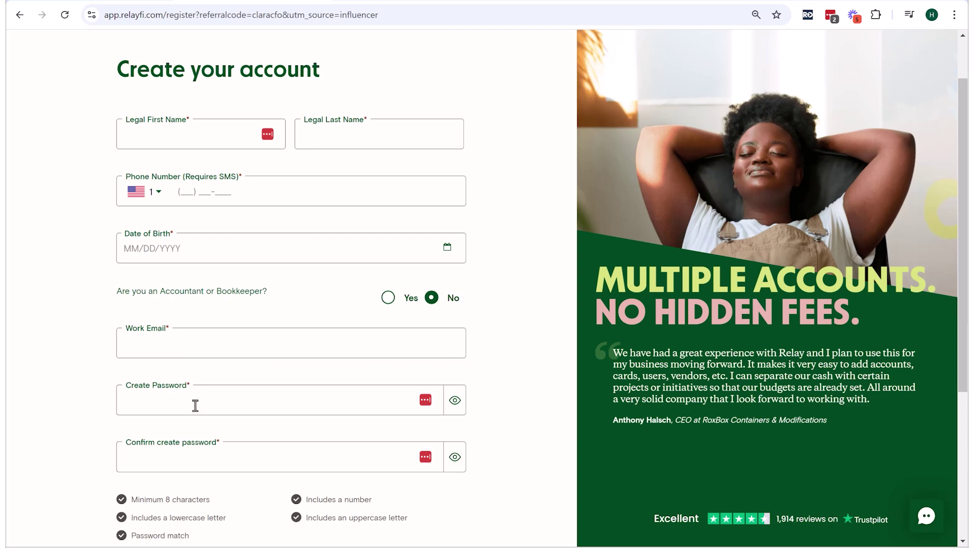
pyautogui.scroll(-1, 191, 463)
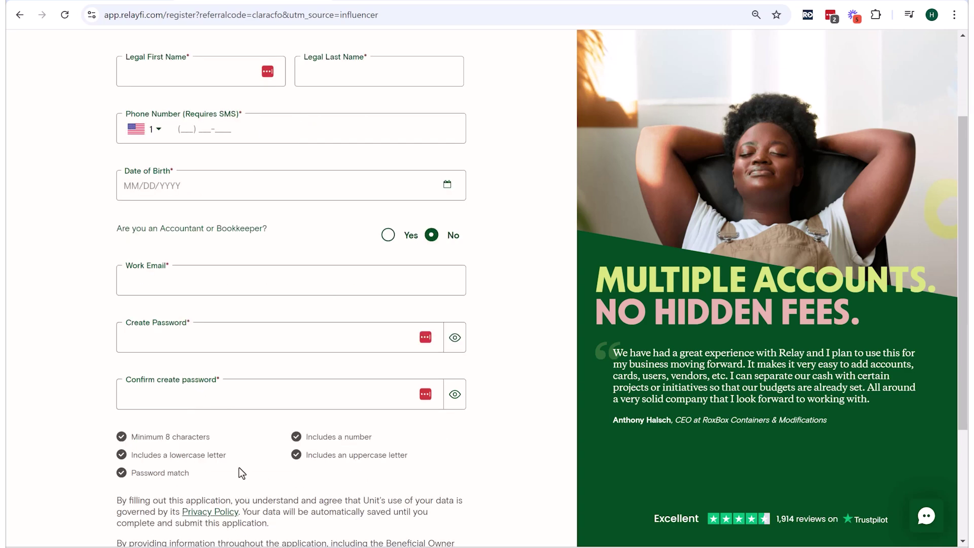
pyautogui.scroll(-3, 235, 462)
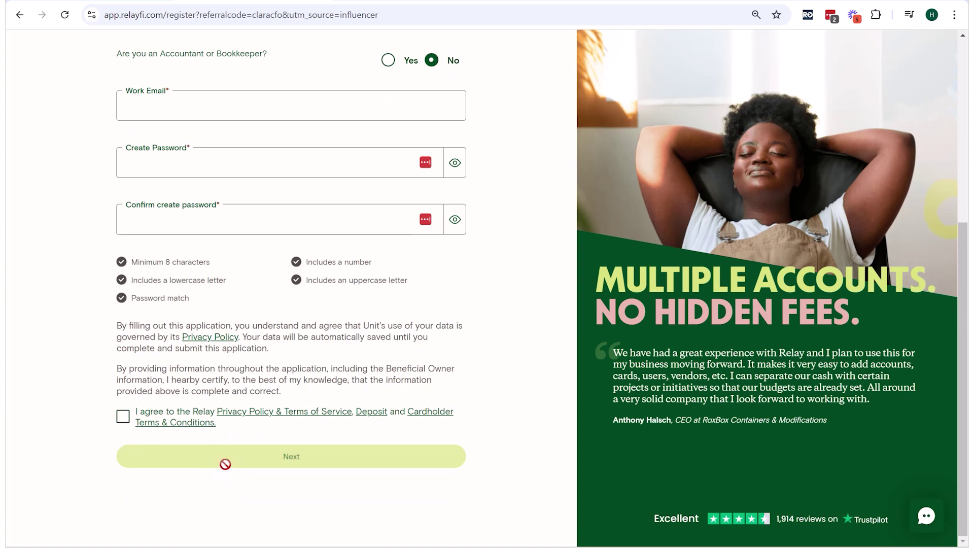
pyautogui.scroll(6, 289, 446)
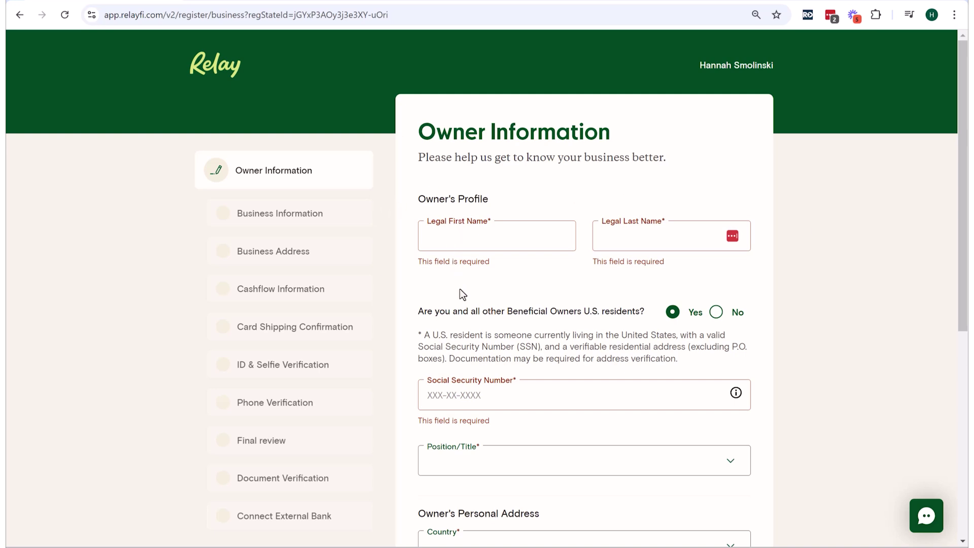
# - Scroll up and down through the Owner Information form to review its fields
pyautogui.scroll(-1, 458, 293)
pyautogui.scroll(-5, 458, 293)
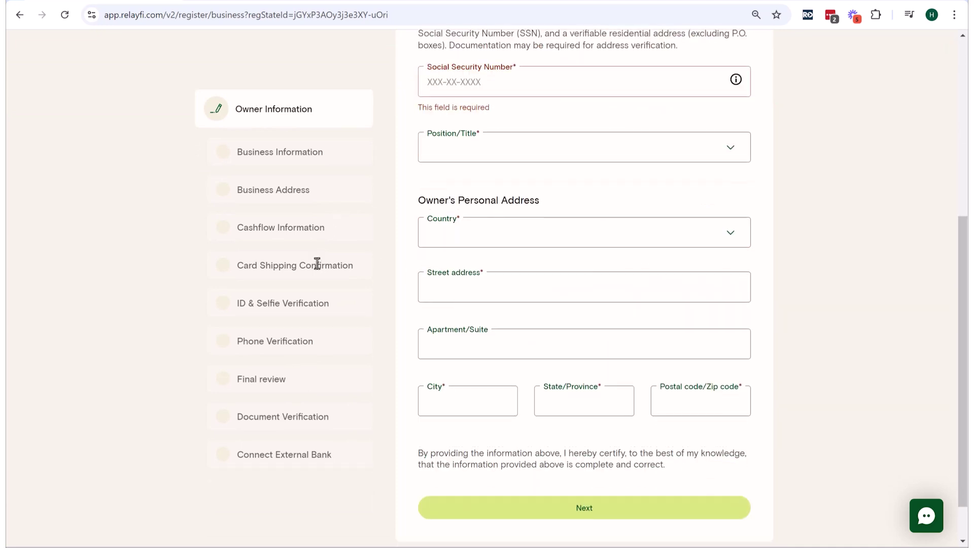
pyautogui.scroll(2, 307, 234)
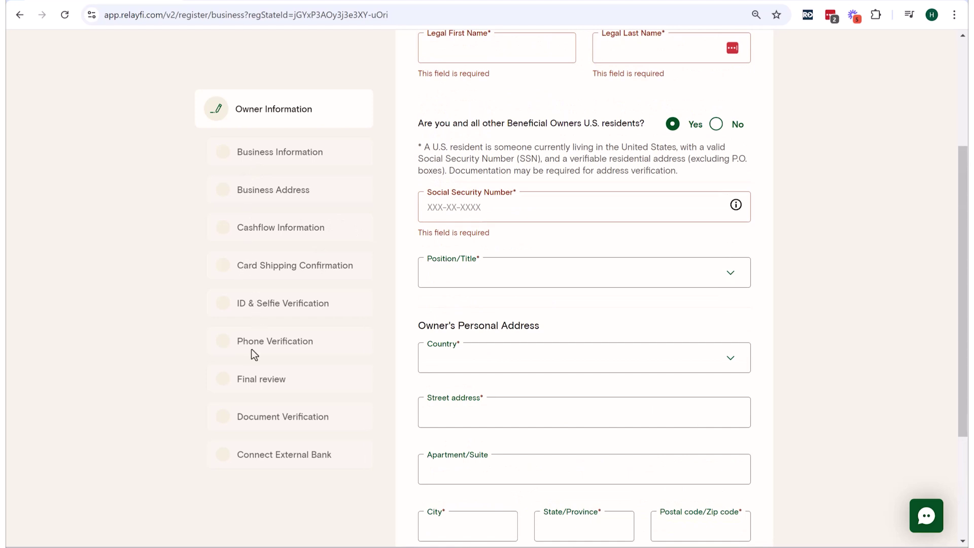
pyautogui.scroll(2, 540, 289)
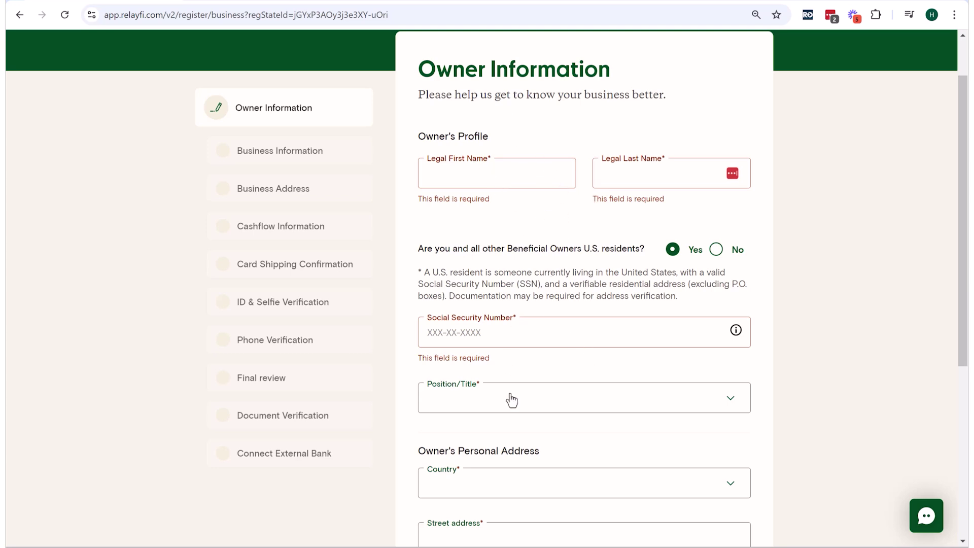
pyautogui.scroll(-1, 509, 459)
pyautogui.scroll(1, 509, 464)
pyautogui.scroll(-5, 566, 396)
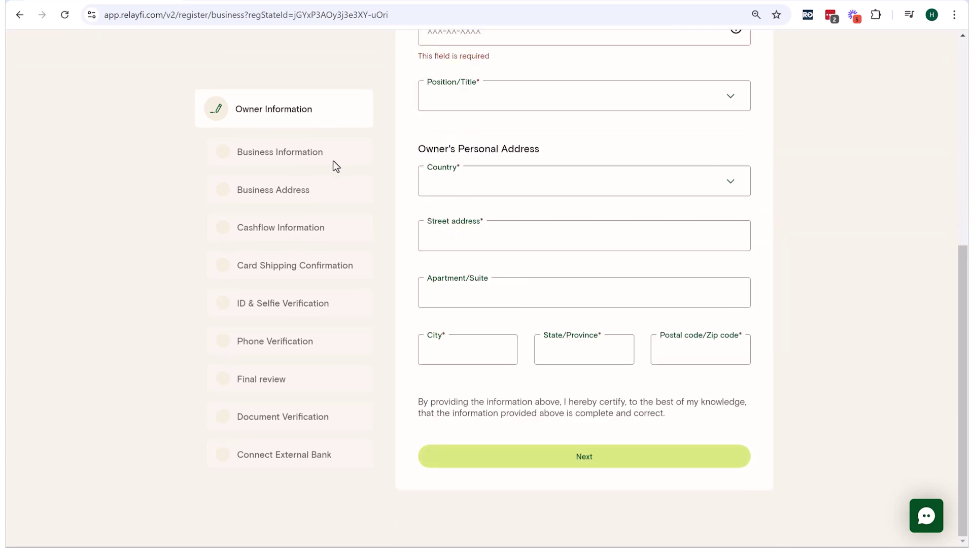
pyautogui.scroll(6, 400, 177)
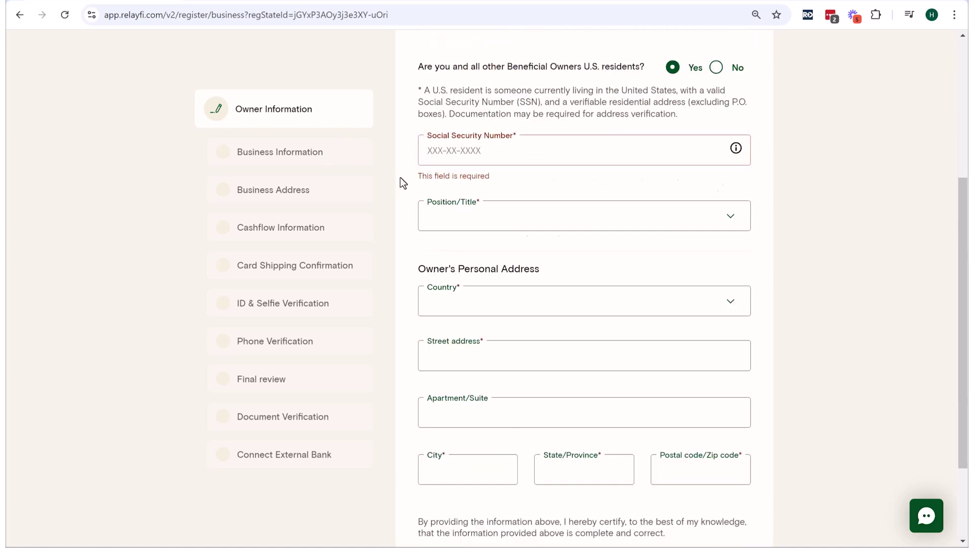
pyautogui.scroll(1, 418, 188)
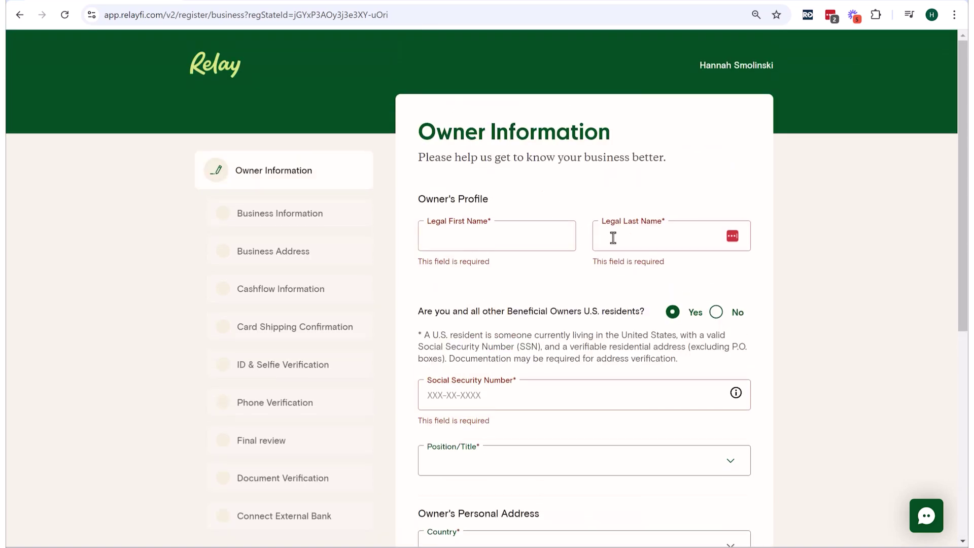
pyautogui.scroll(-3, 423, 130)
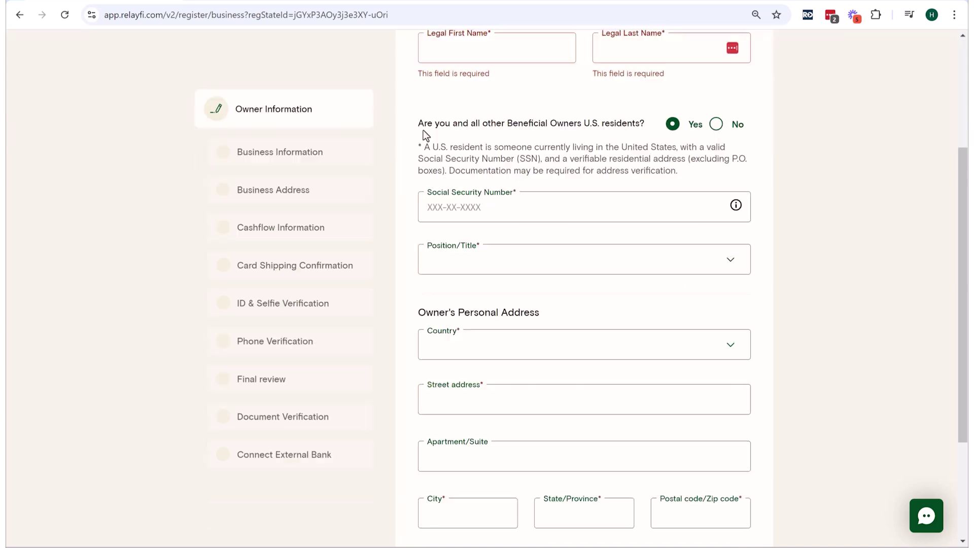
pyautogui.scroll(2, 426, 142)
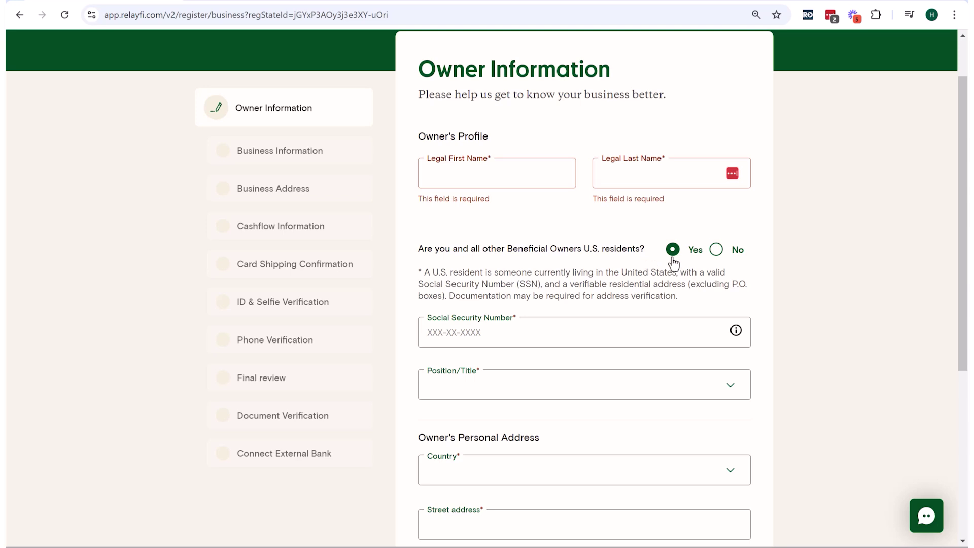
# - Answer the U.S. residency question No, then switch it back to Yes
pyautogui.click(716, 249)
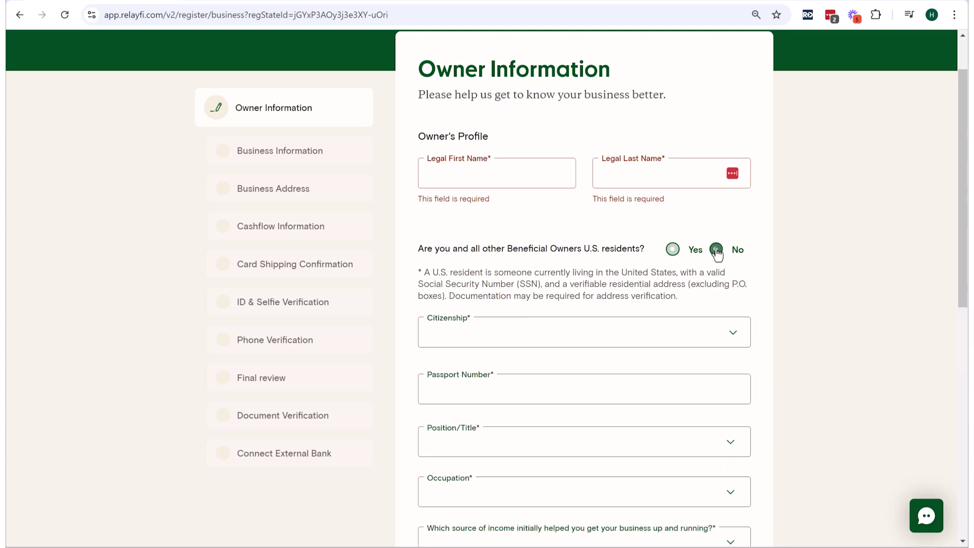
pyautogui.scroll(-1, 519, 332)
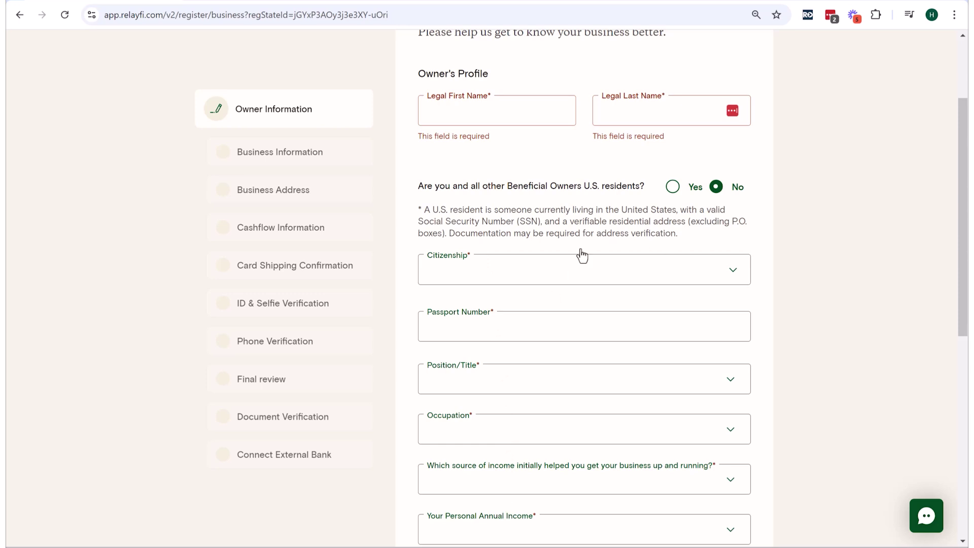
pyautogui.click(672, 187)
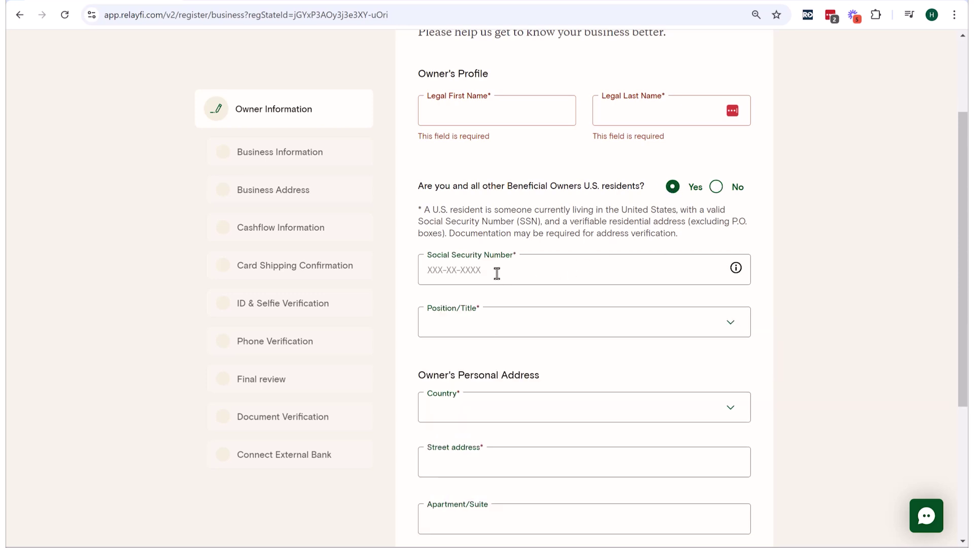
# - Check the Position/Title options without choosing one, then submit Owner Information
pyautogui.click(467, 331)
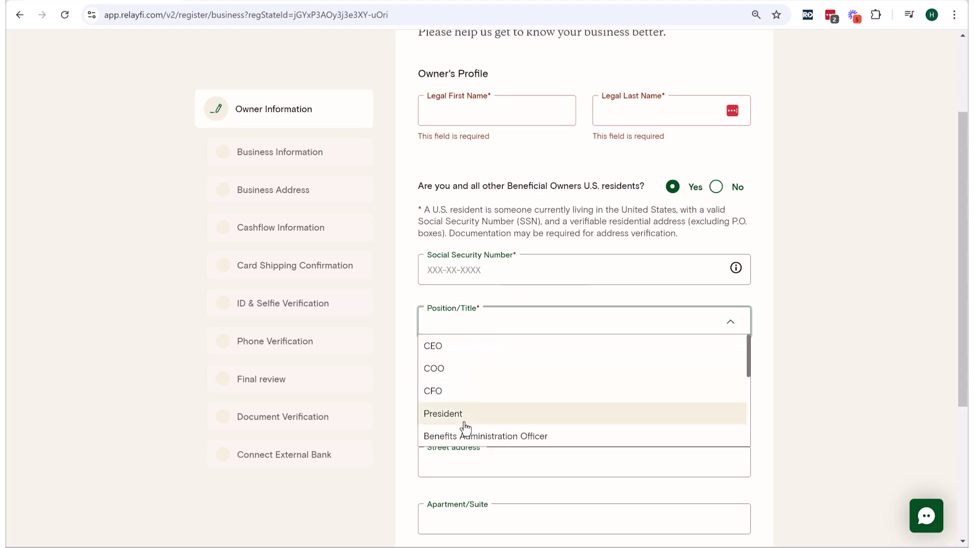
pyautogui.click(490, 325)
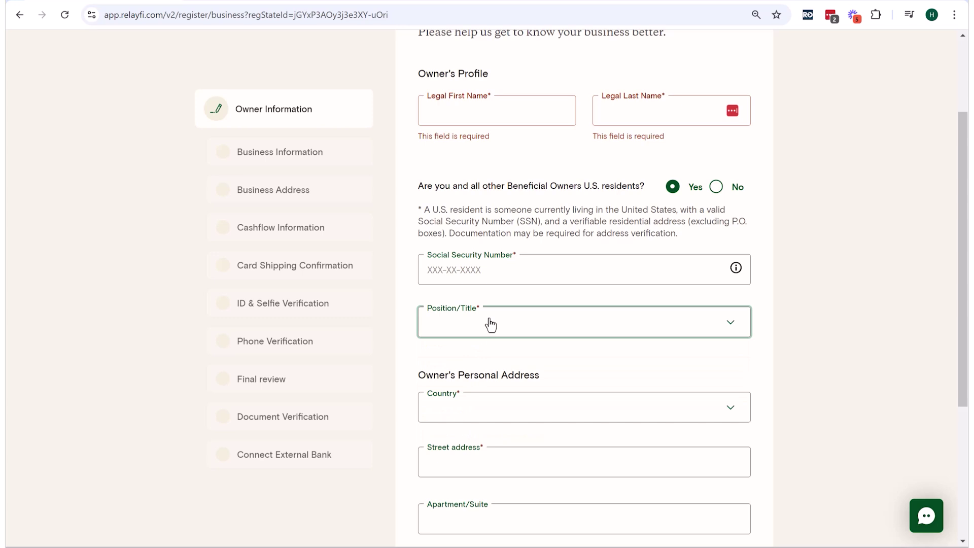
pyautogui.scroll(-2, 490, 324)
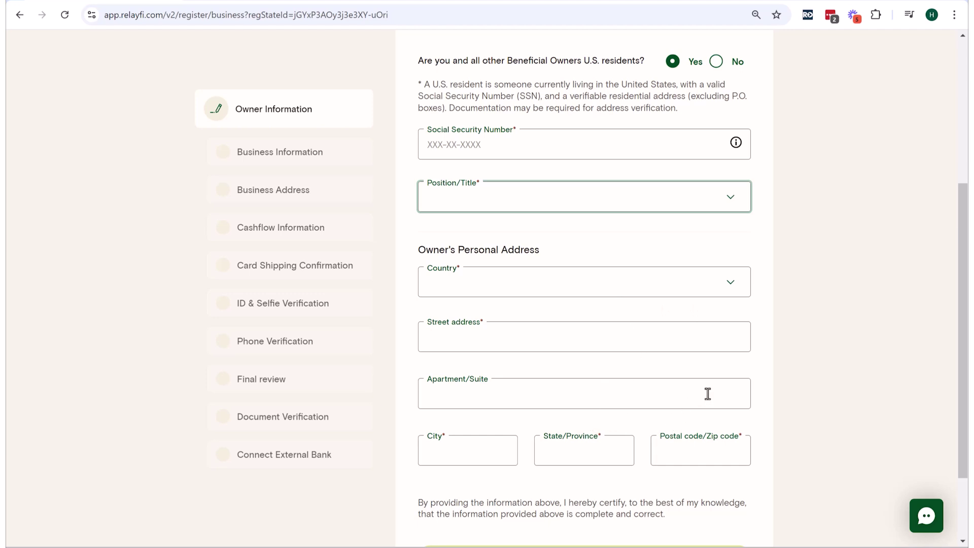
pyautogui.scroll(-2, 707, 396)
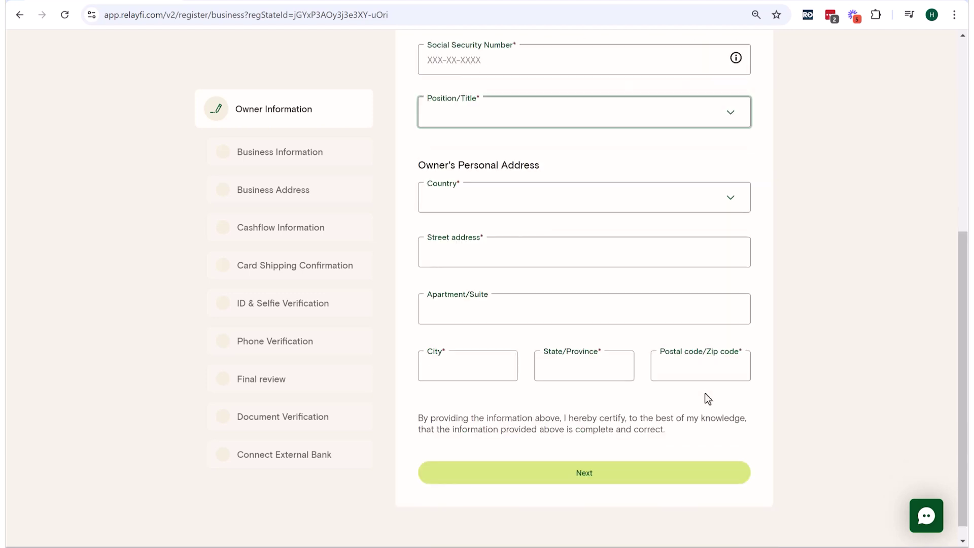
pyautogui.click(567, 458)
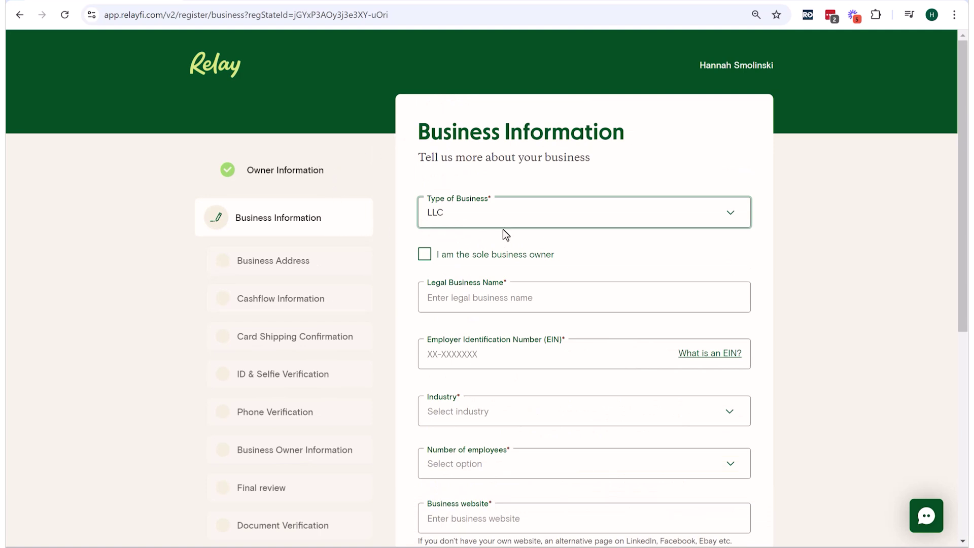
# - Set the Type of Business to Sole Proprietorship and look over the form
pyautogui.click(460, 220)
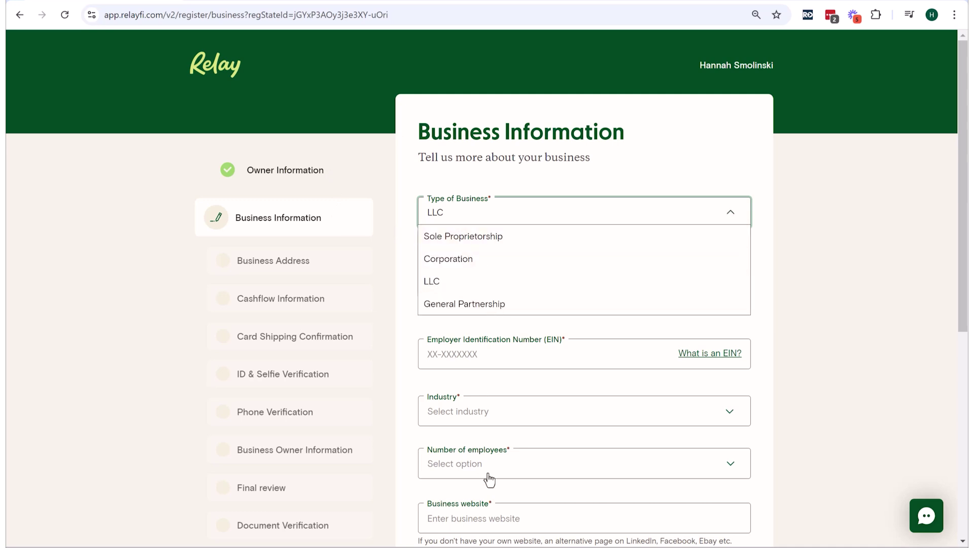
pyautogui.click(471, 244)
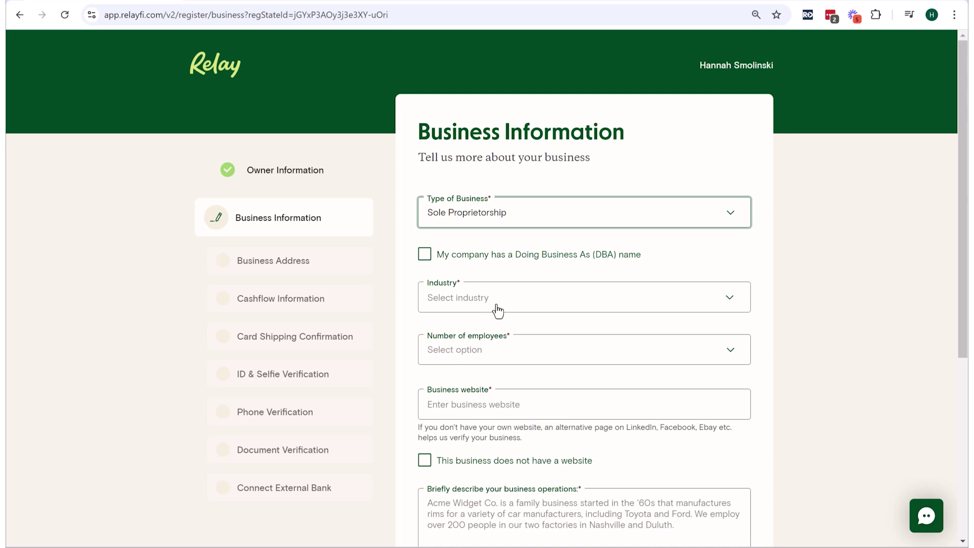
pyautogui.scroll(-4, 471, 403)
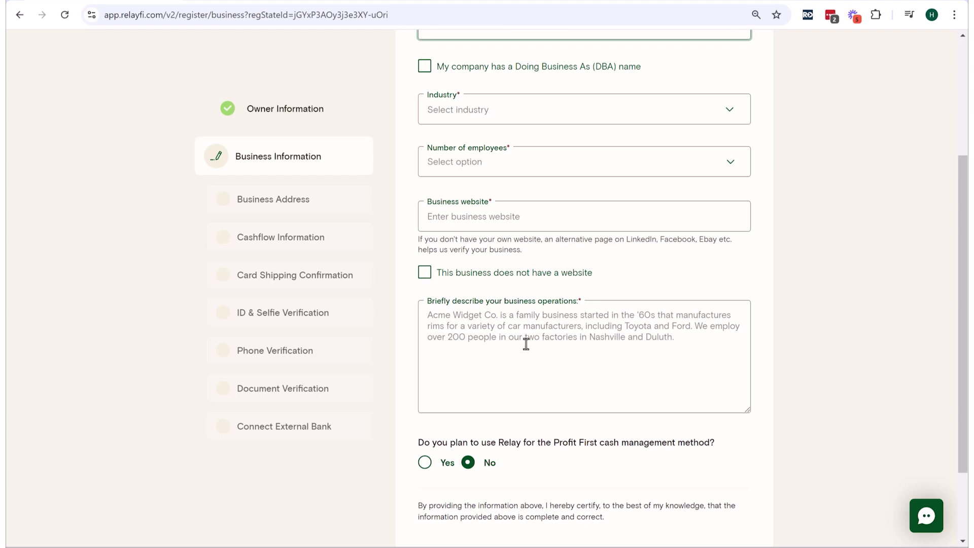
pyautogui.scroll(-2, 524, 342)
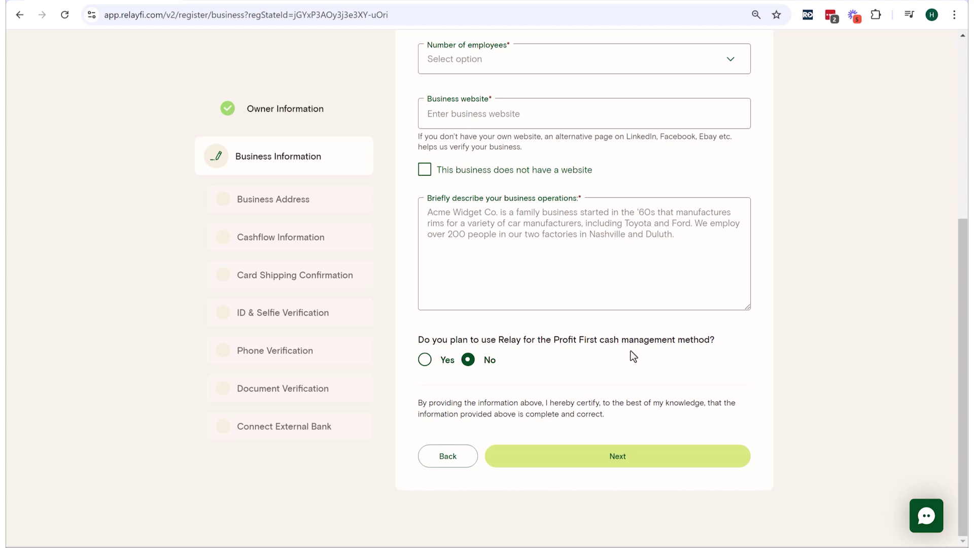
# - Change the business type via Corporation and LLC to General Partnership, reviewing the page
pyautogui.click(512, 219)
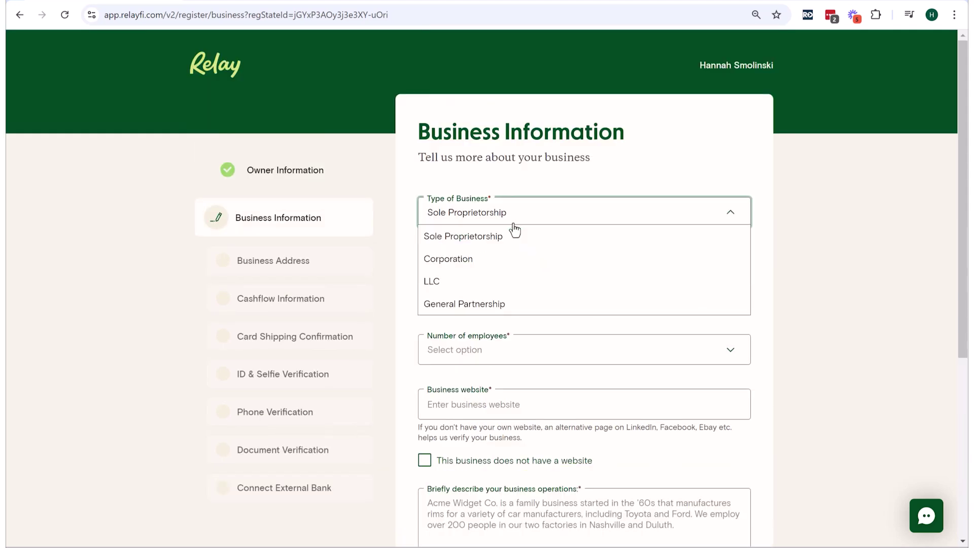
pyautogui.click(482, 260)
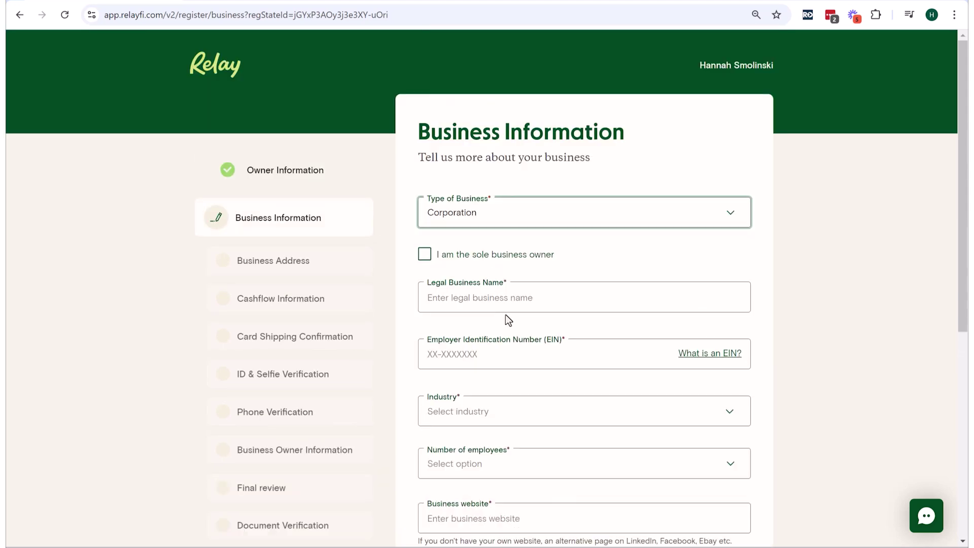
pyautogui.click(492, 228)
pyautogui.click(478, 279)
pyautogui.click(487, 218)
pyautogui.click(477, 310)
pyautogui.scroll(-1, 561, 285)
pyautogui.scroll(-1, 561, 285)
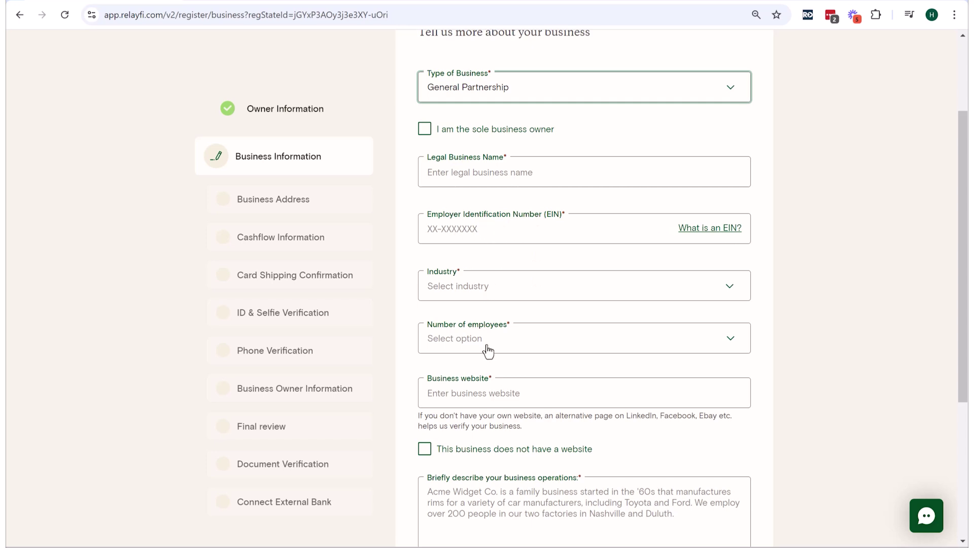
pyautogui.scroll(-2, 470, 404)
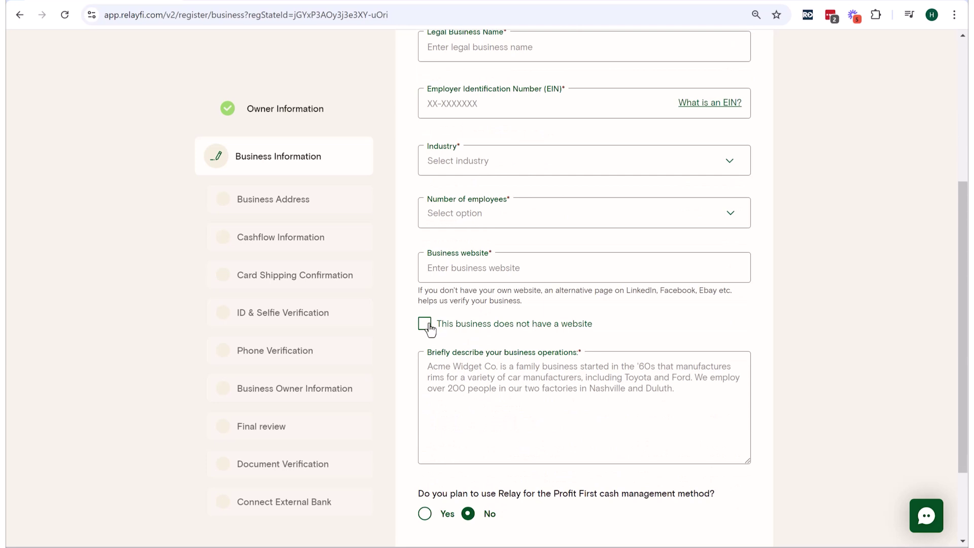
pyautogui.scroll(-2, 558, 409)
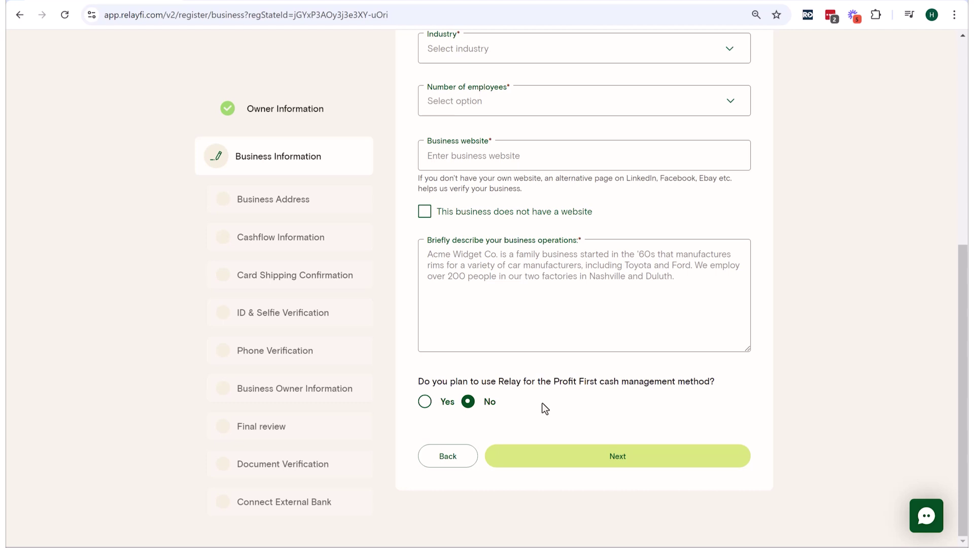
pyautogui.scroll(5, 504, 318)
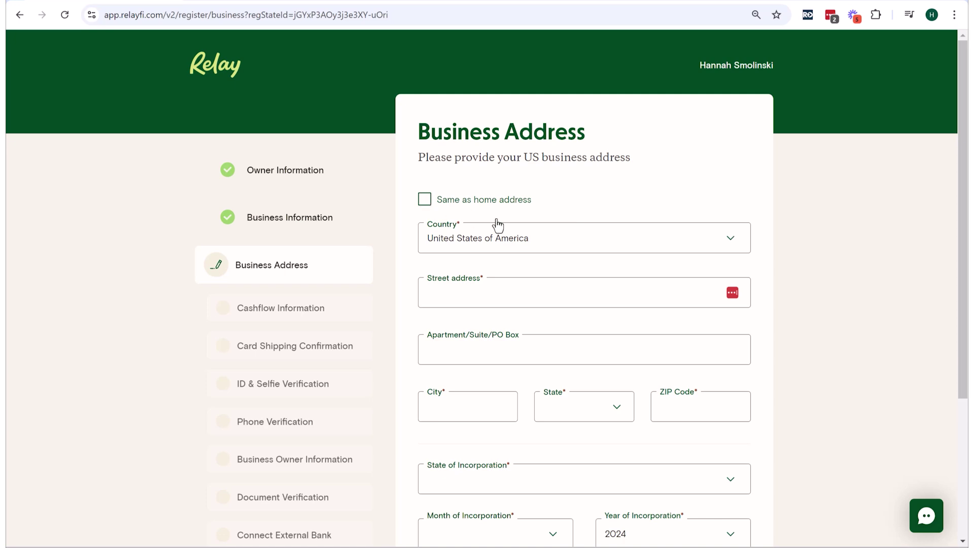
# - Scroll down through the Business Address form
pyautogui.scroll(-1, 576, 239)
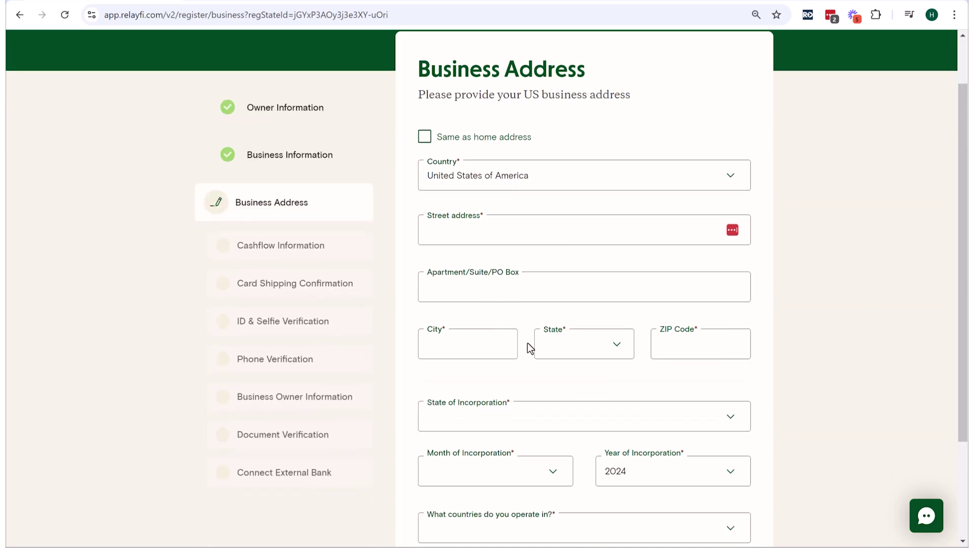
pyautogui.scroll(-2, 527, 342)
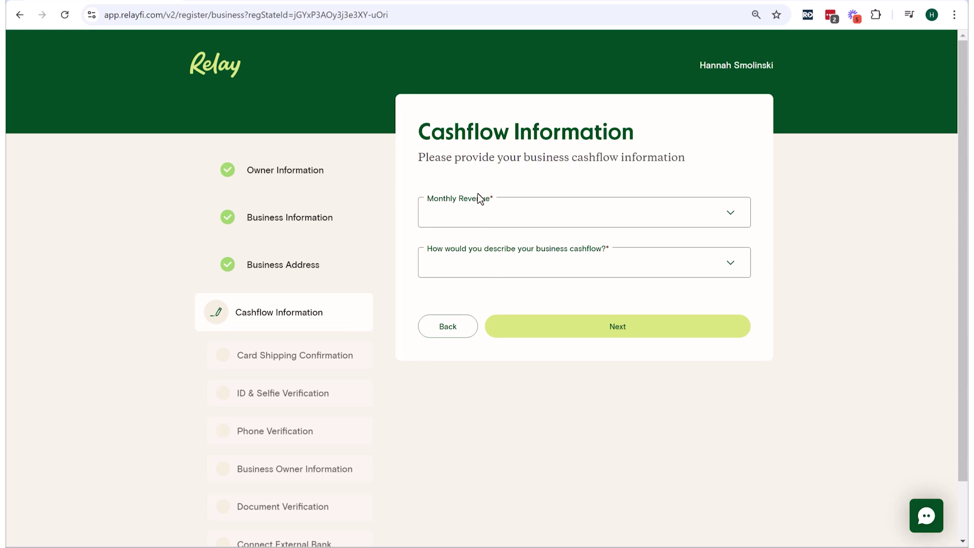
# - Review the Monthly Revenue and cashflow options without choosing, then continue to card shipping
pyautogui.click(506, 219)
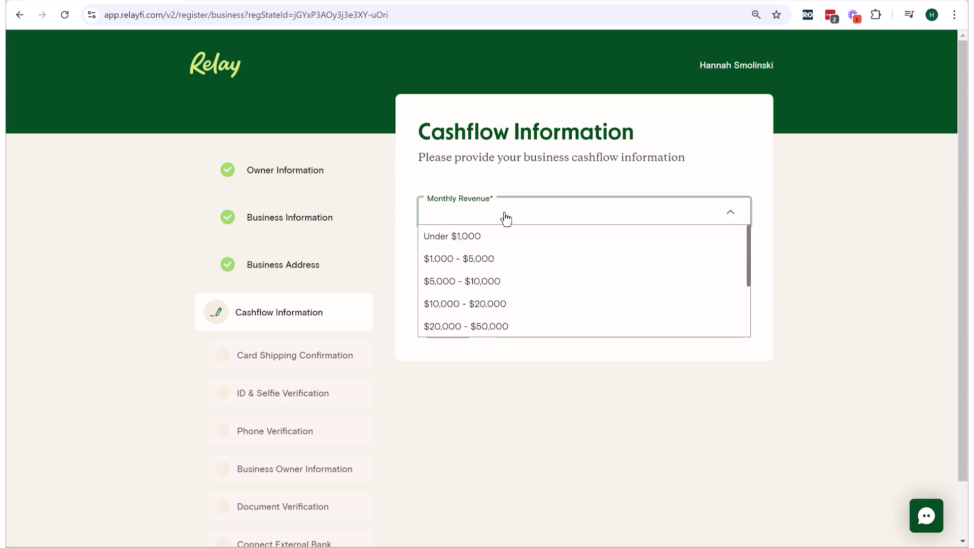
pyautogui.click(559, 192)
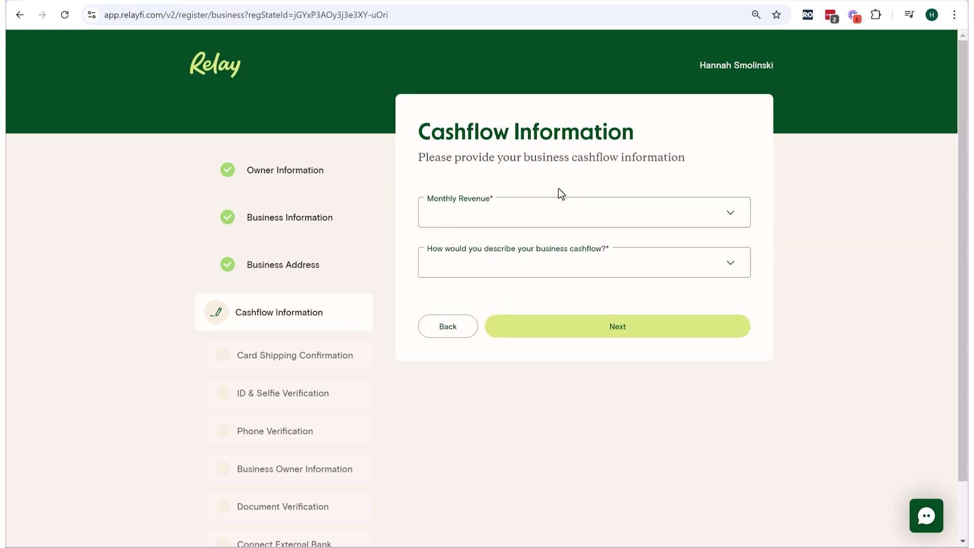
pyautogui.click(555, 274)
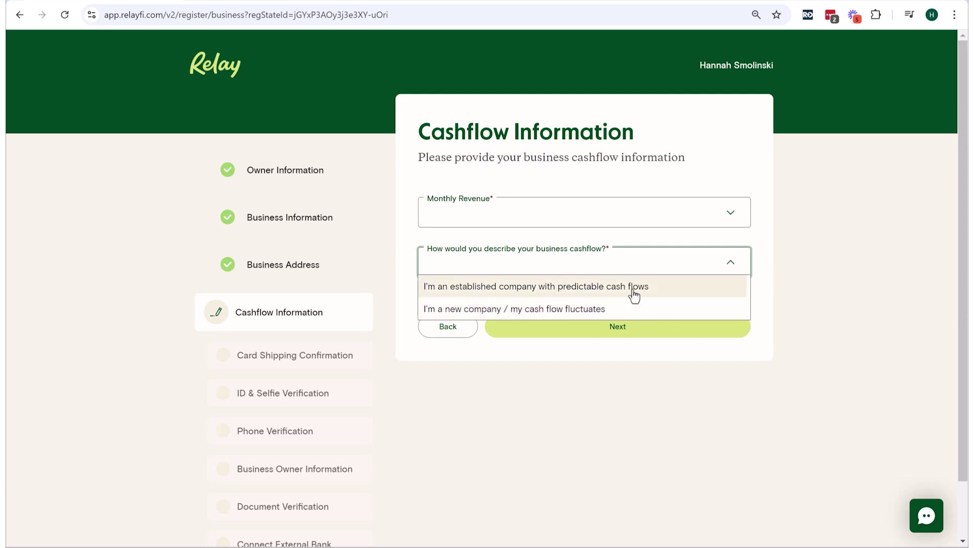
pyautogui.click(591, 223)
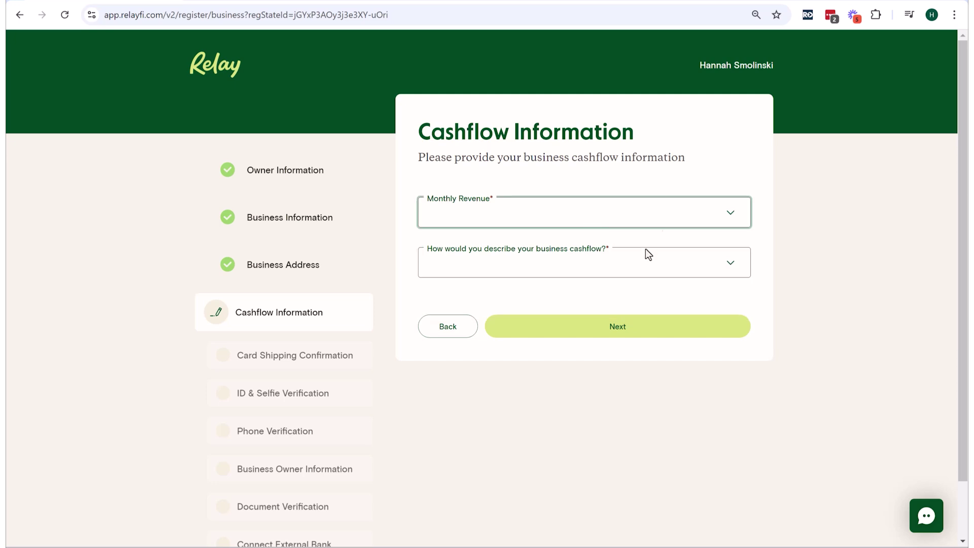
pyautogui.click(635, 331)
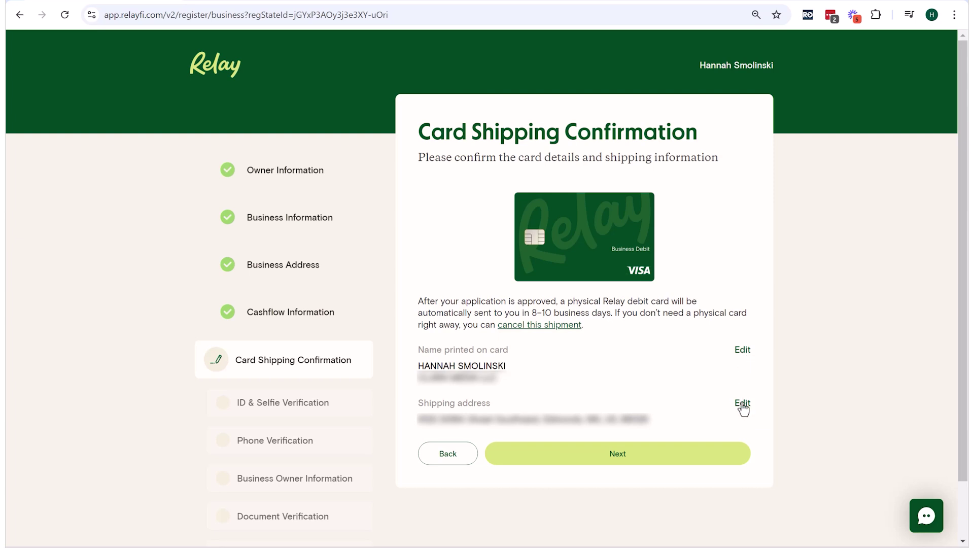
# - Confirm card shipping and continue to ID & Selfie Verification
pyautogui.click(602, 461)
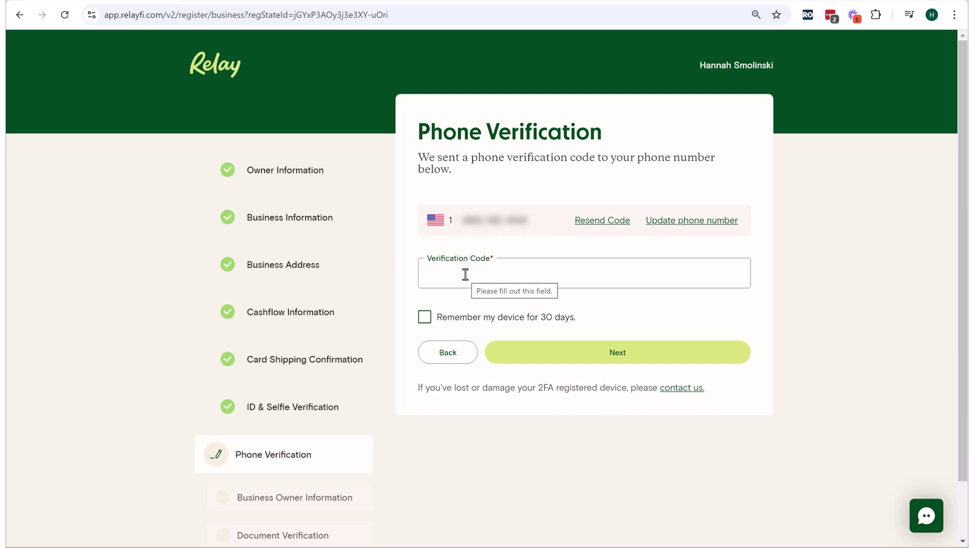
# - Enter the phone verification code, remember this device for 30 days, and submit
pyautogui.click(466, 274)
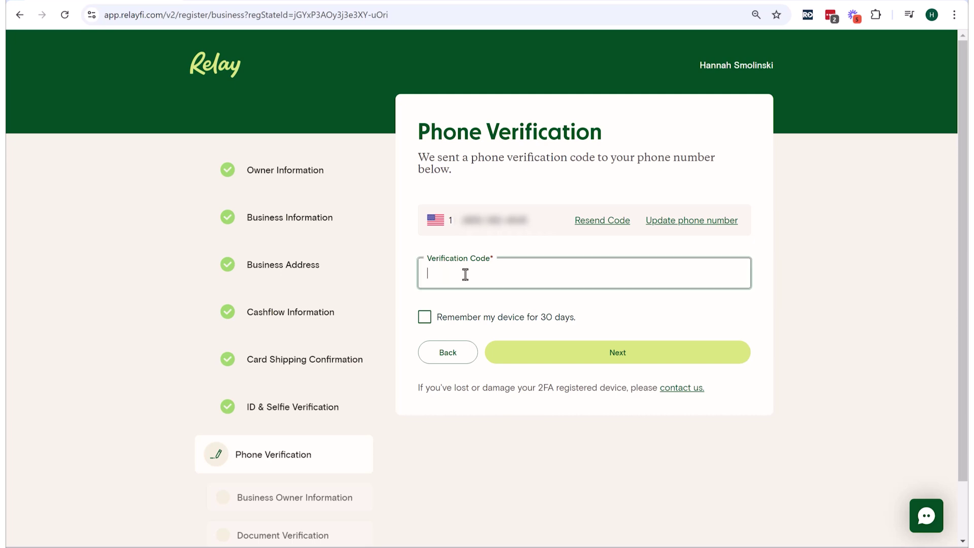
pyautogui.click(425, 318)
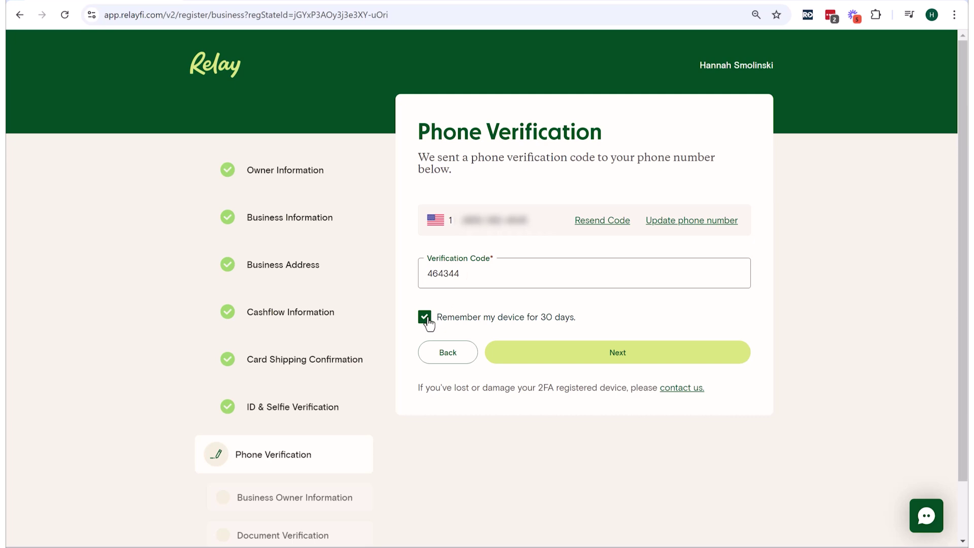
pyautogui.click(597, 358)
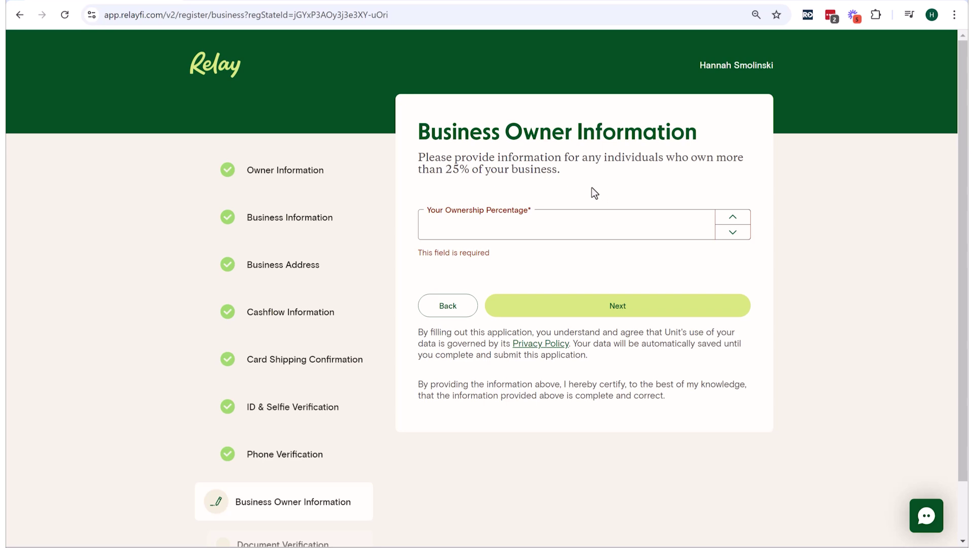
# - Enter 100 as the ownership percentage and continue
pyautogui.click(544, 227)
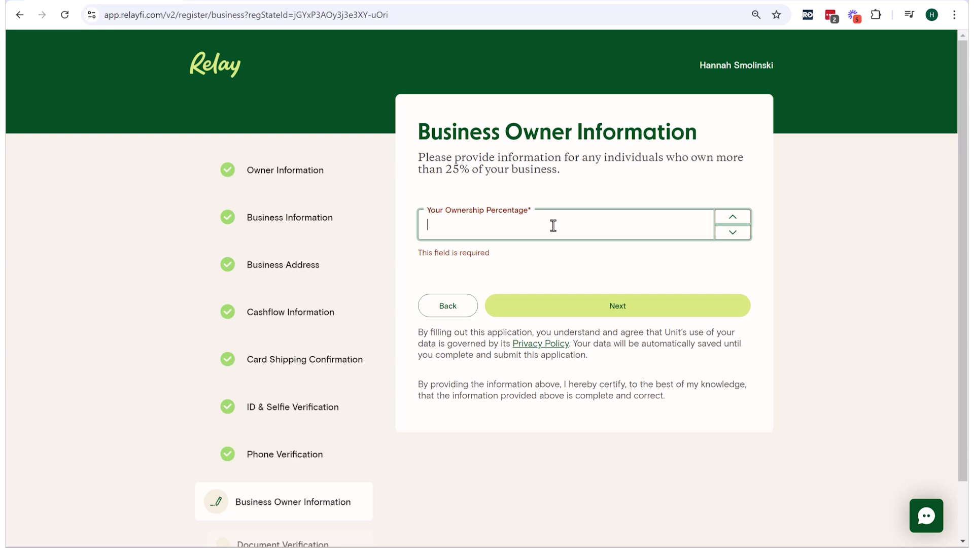
pyautogui.write('100')
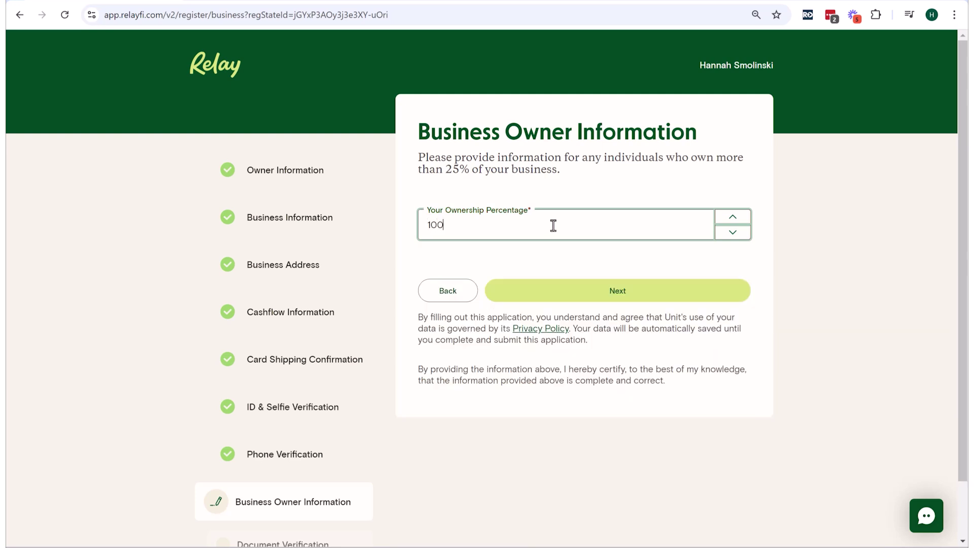
pyautogui.click(612, 291)
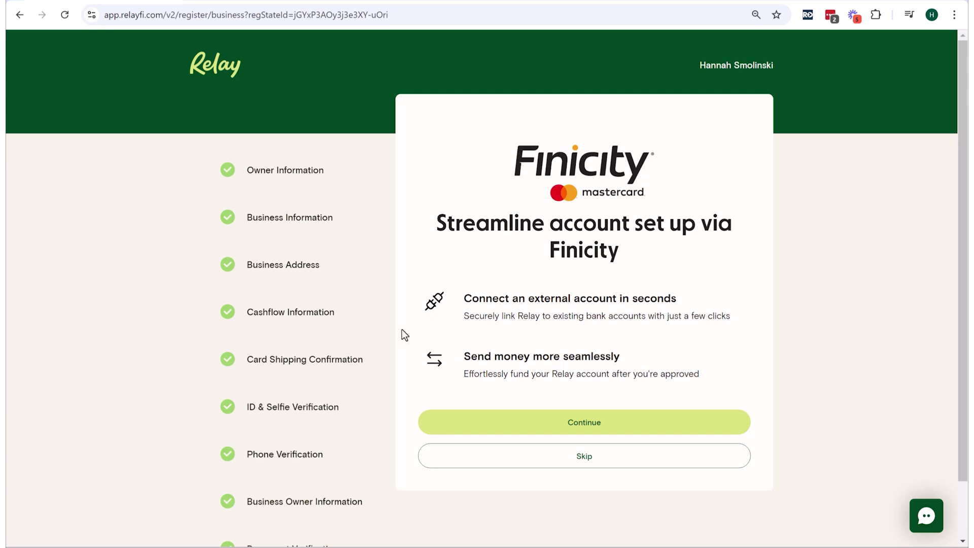
# - Scroll down and proceed to connect an external bank through Finicity
pyautogui.scroll(-1, 355, 335)
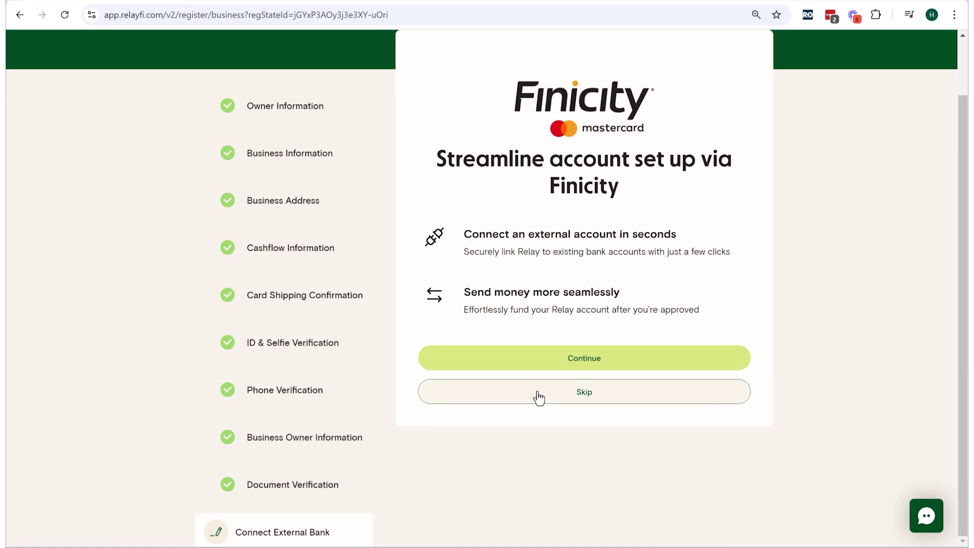
pyautogui.click(540, 364)
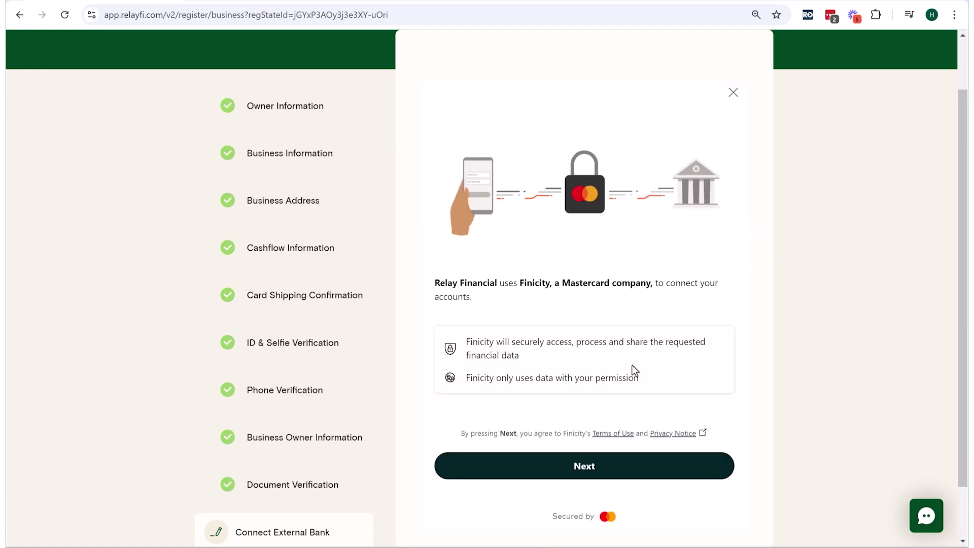
# - Accept Finicity's terms and select the bank to link as the external account
pyautogui.click(597, 473)
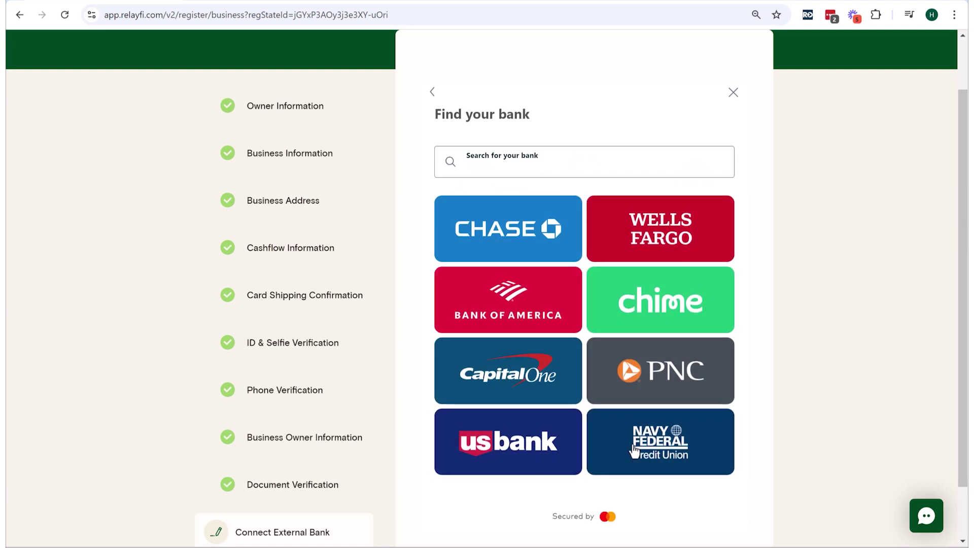
pyautogui.click(629, 380)
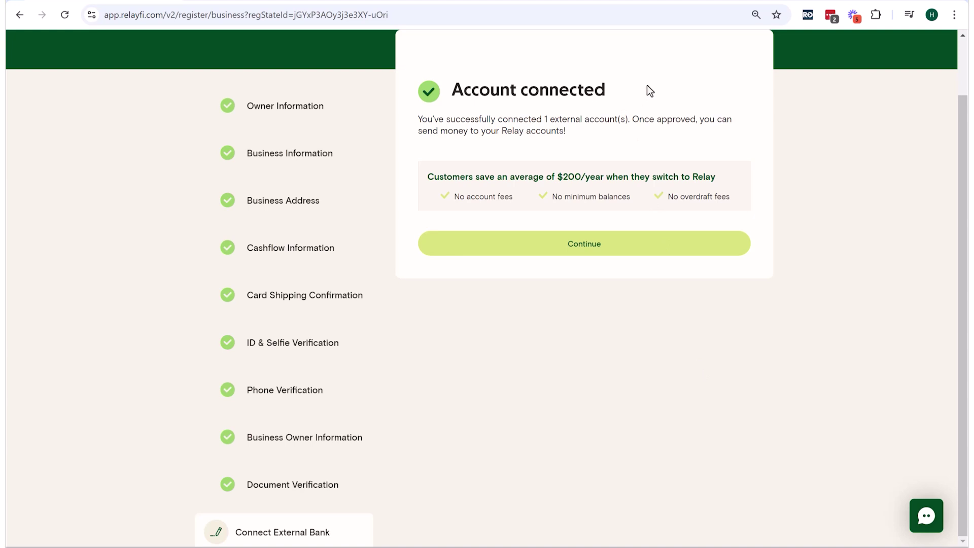
# - Set the referral source to Influencer, enter the influencer's full name, and submit the answer
pyautogui.click(549, 250)
pyautogui.click(505, 193)
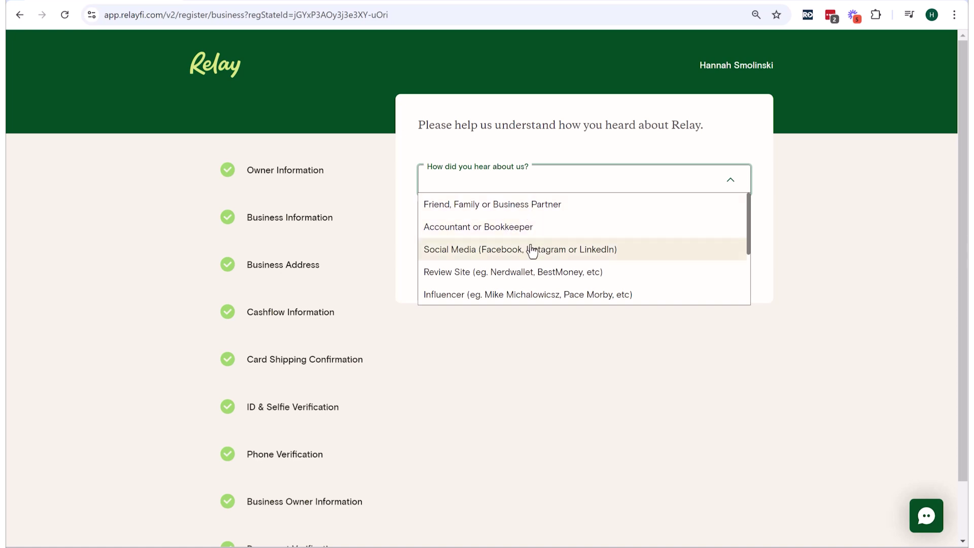
pyautogui.click(490, 300)
pyautogui.click(466, 245)
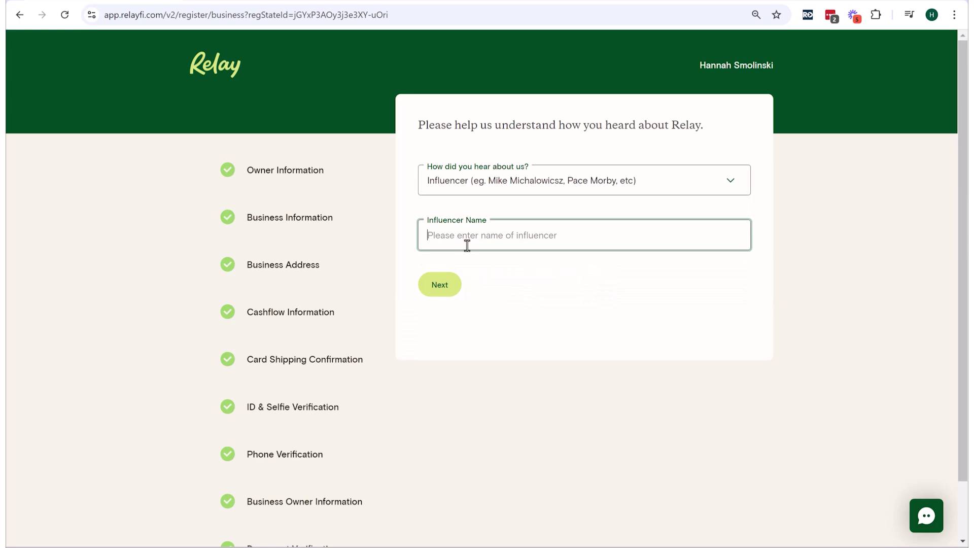
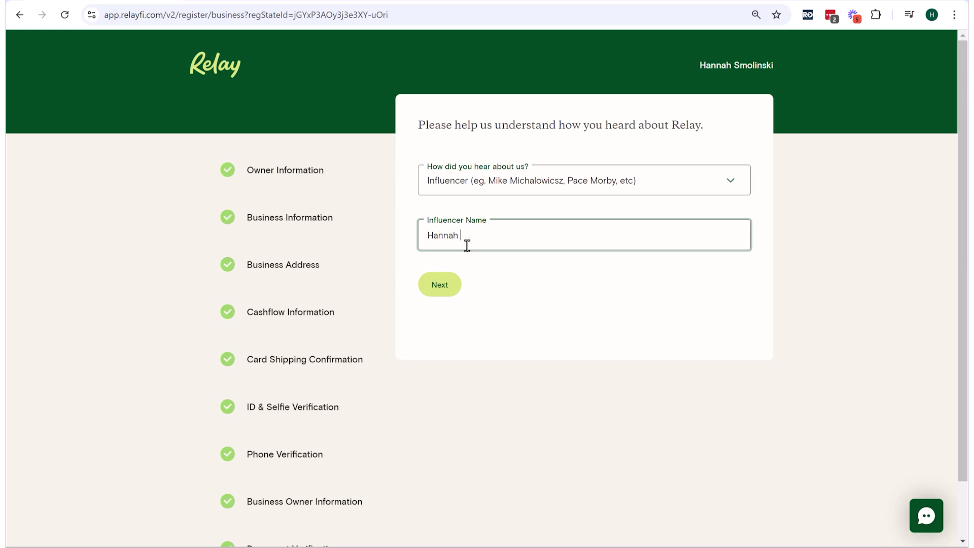
pyautogui.click(449, 290)
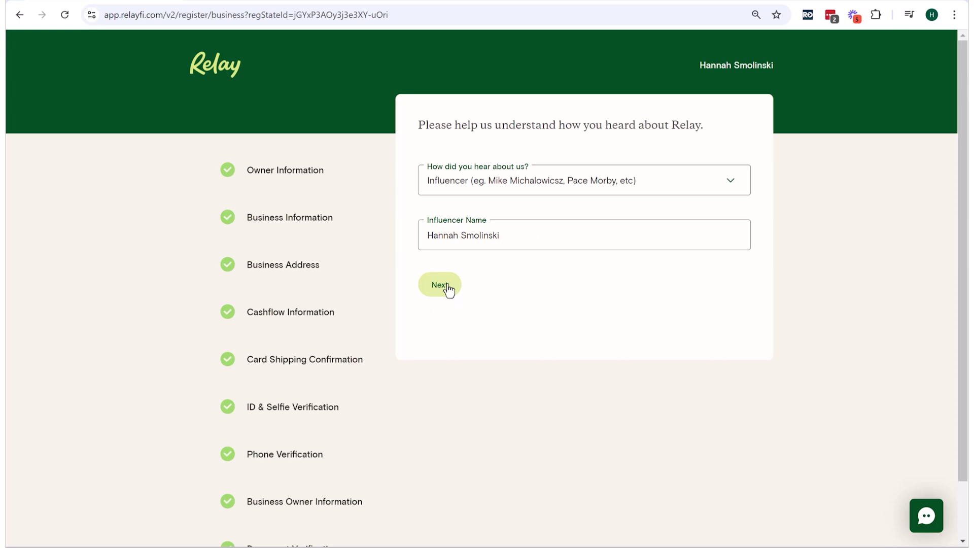